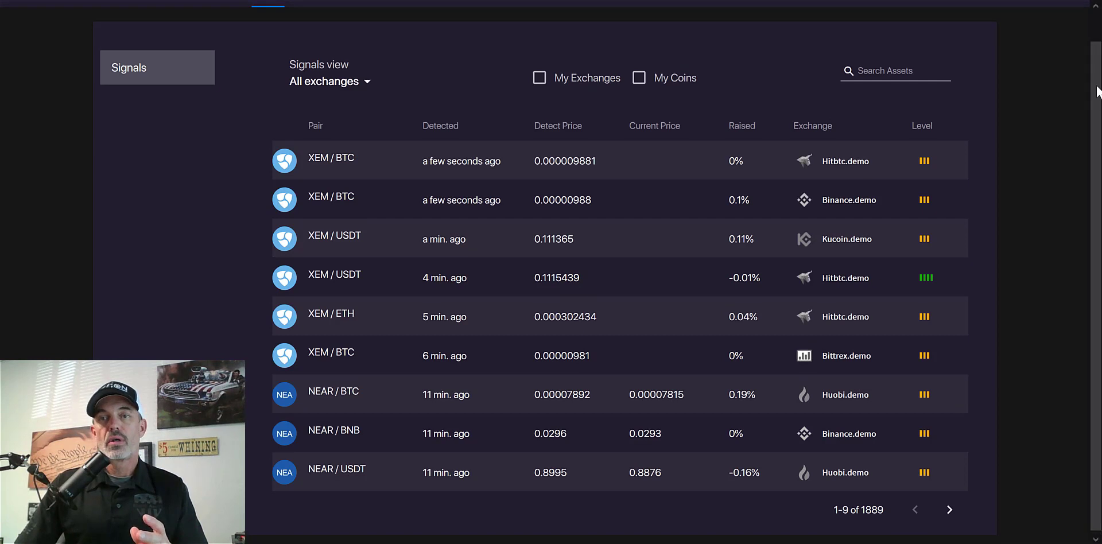
Highlight the Basic plan's Trading Signals and 2 Active Trading Bots lines on the Pricing page
{"action": "scroll", "coordinate": [1095, 143], "scroll_direction": "up", "scroll_amount": 1}
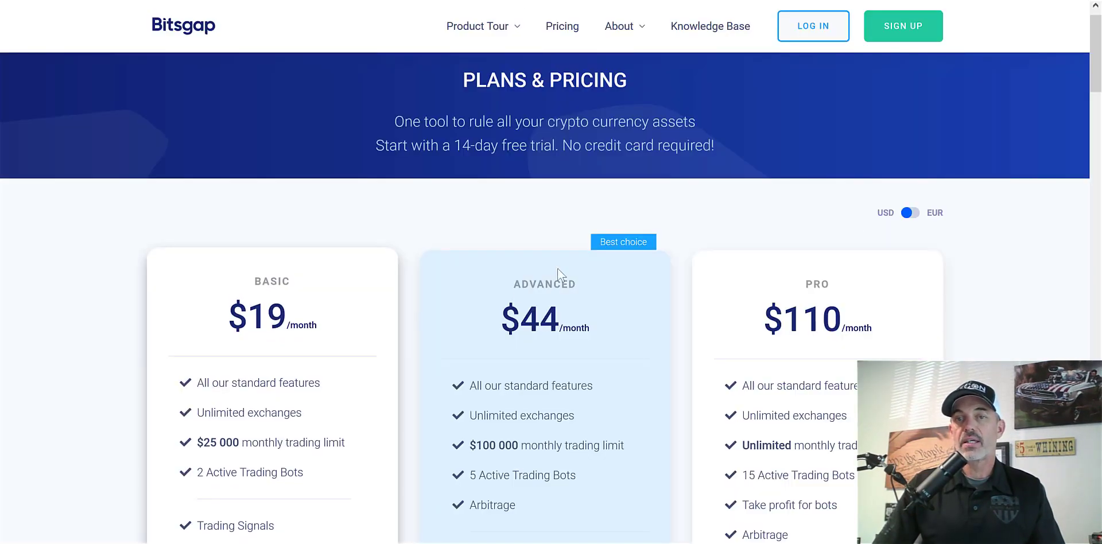
{"action": "scroll", "coordinate": [1084, 53], "scroll_direction": "down", "scroll_amount": 4}
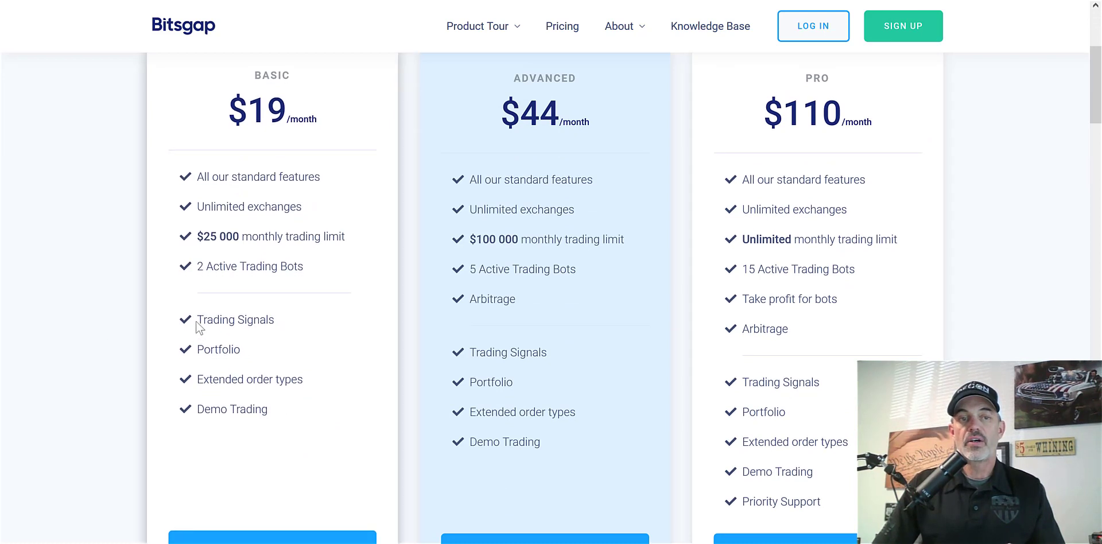
{"action": "triple_click", "coordinate": [222, 321]}
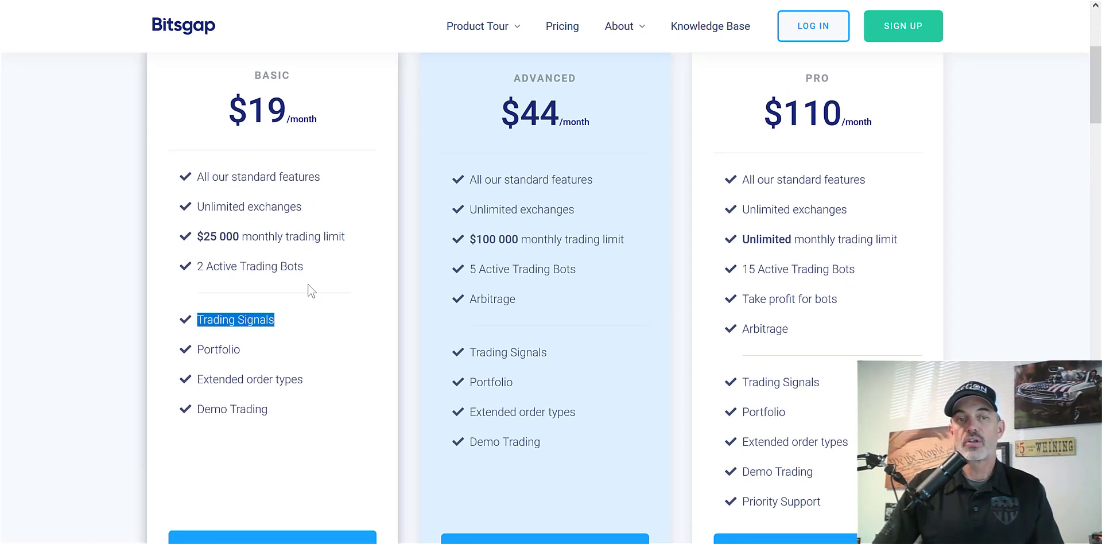
{"action": "left_click_drag", "start_coordinate": [308, 267], "coordinate": [196, 270]}
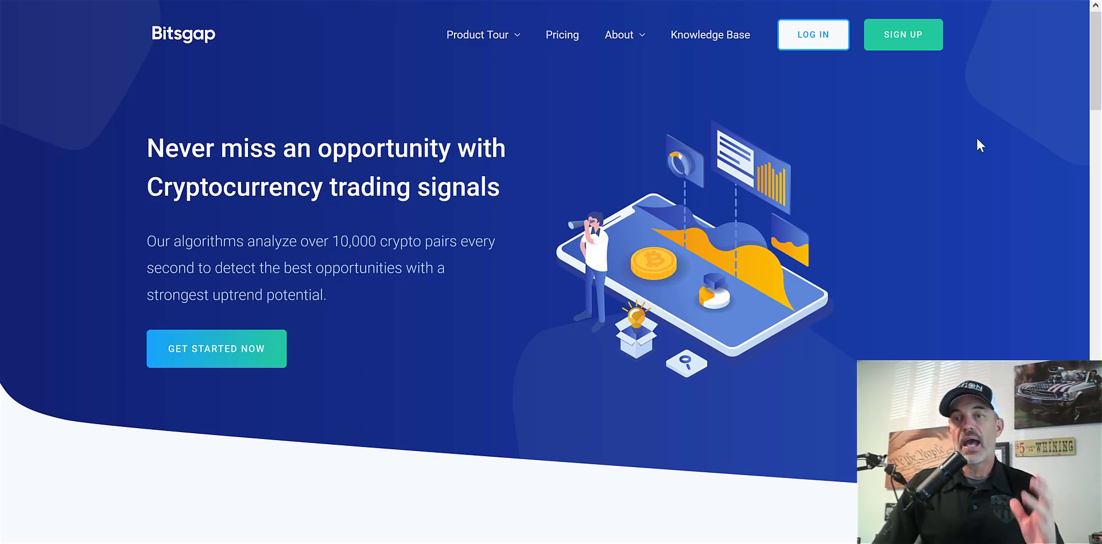
Scroll down the signals landing page to its how-it-works section
{"action": "left_click_drag", "start_coordinate": [1093, 64], "coordinate": [1096, 121]}
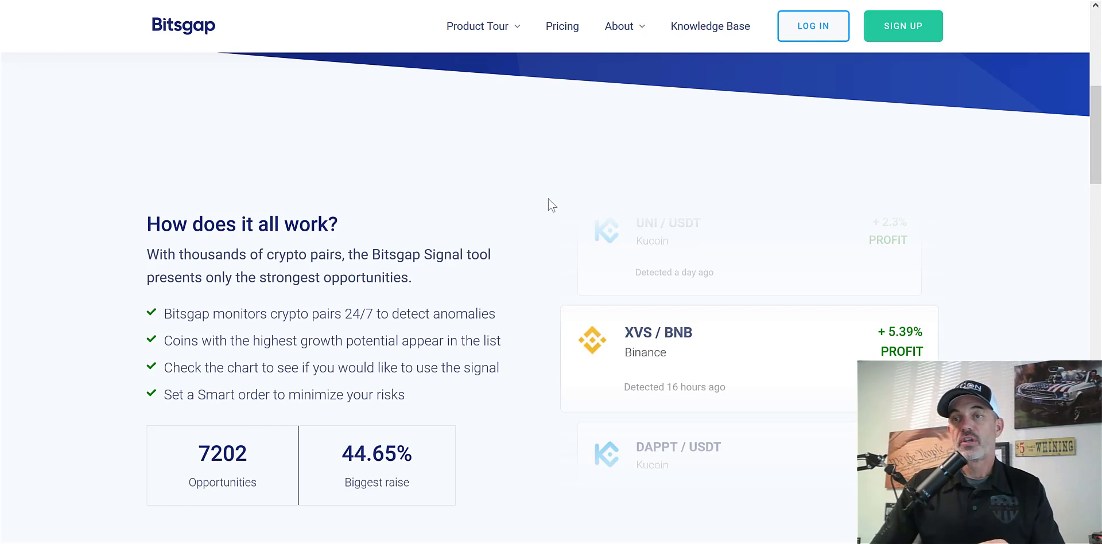
{"action": "scroll", "coordinate": [1087, 129], "scroll_direction": "down", "scroll_amount": 2}
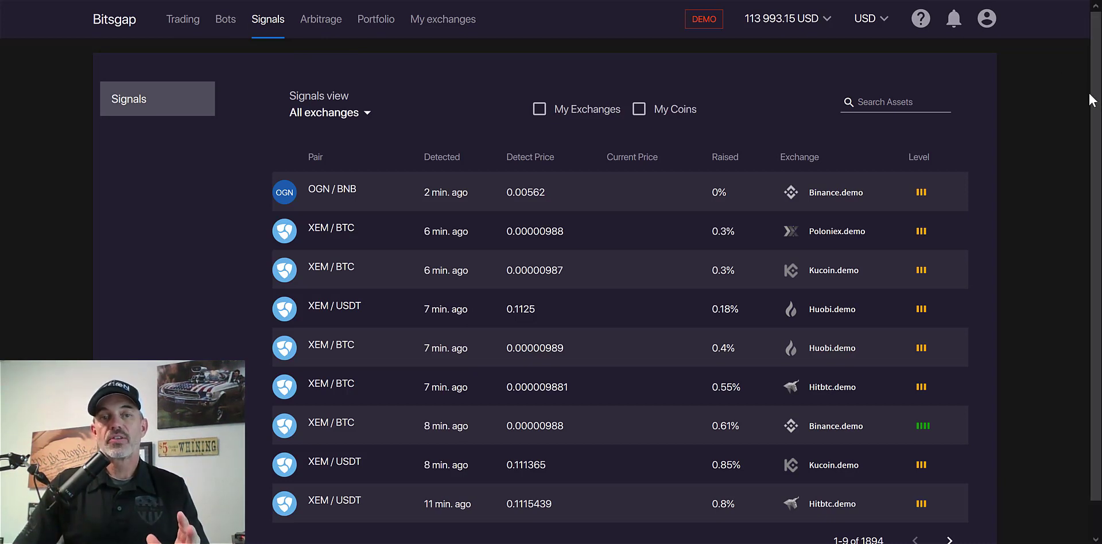
{"action": "left_click_drag", "start_coordinate": [1092, 99], "coordinate": [1089, 120]}
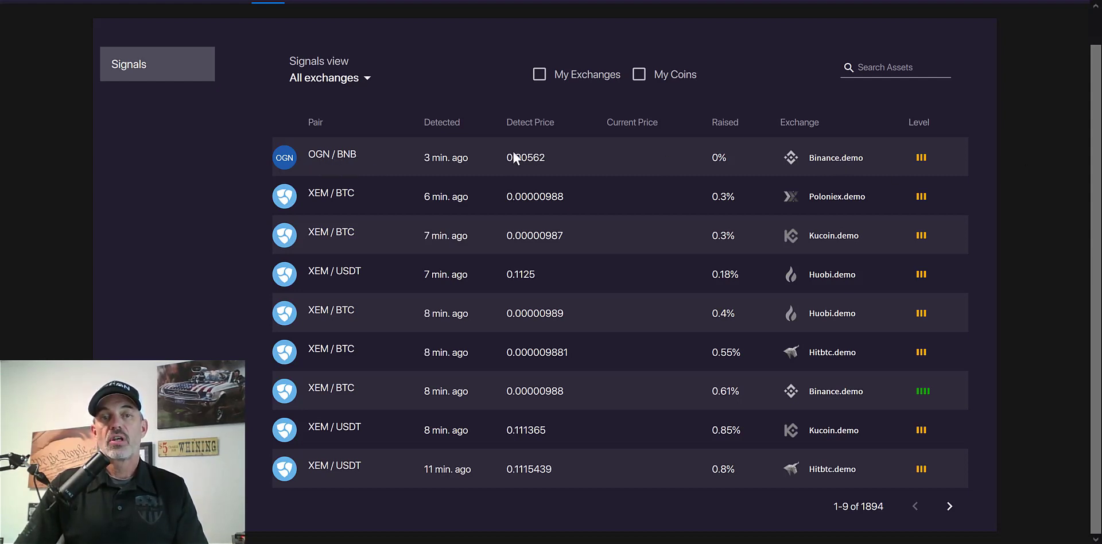
View the OGN / BNB signal on a full-screen chart, then go back to the Signals list
{"action": "left_click", "coordinate": [283, 160]}
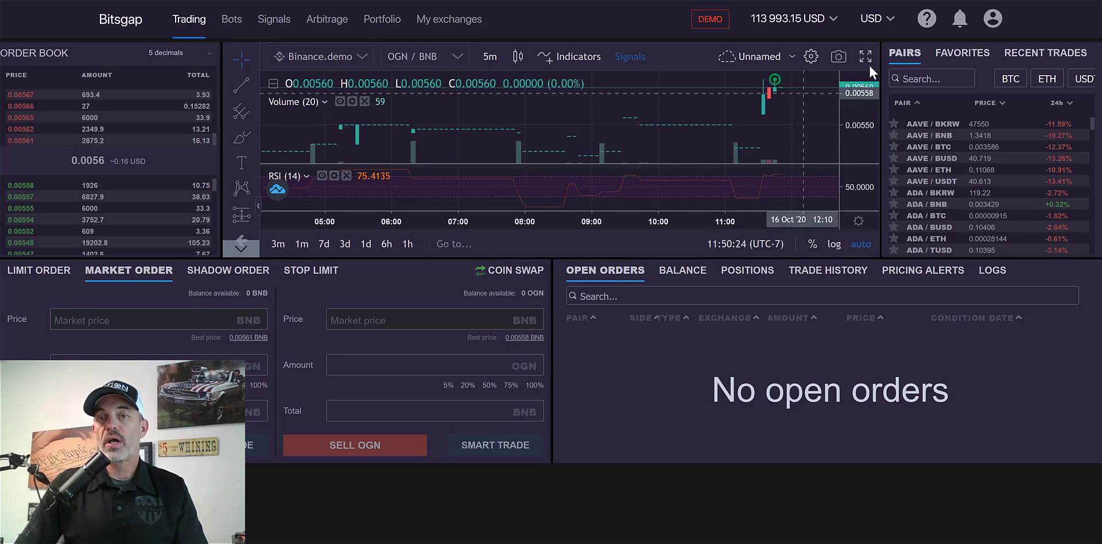
{"action": "left_click", "coordinate": [865, 55]}
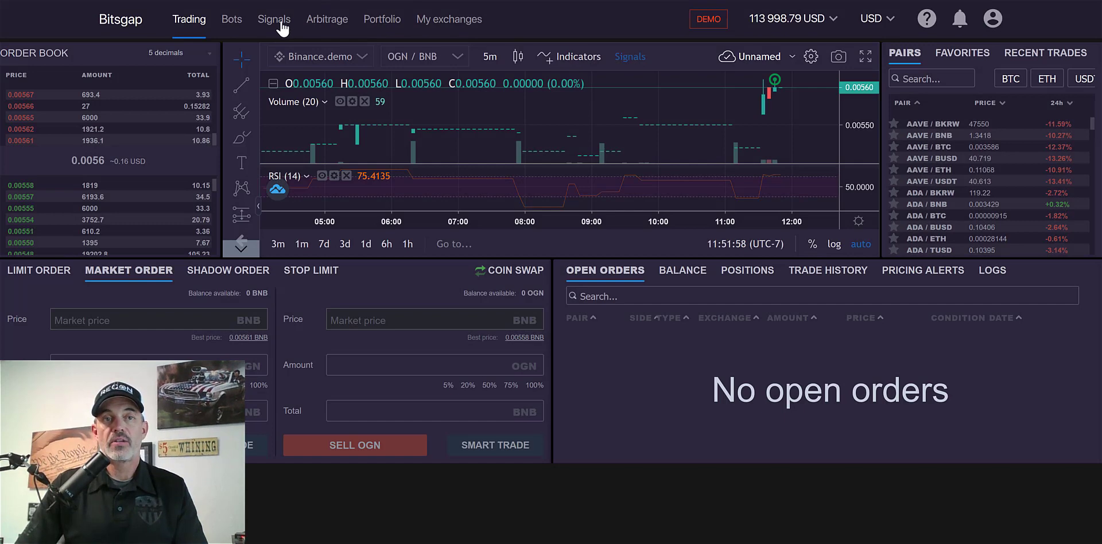
{"action": "left_click", "coordinate": [279, 22]}
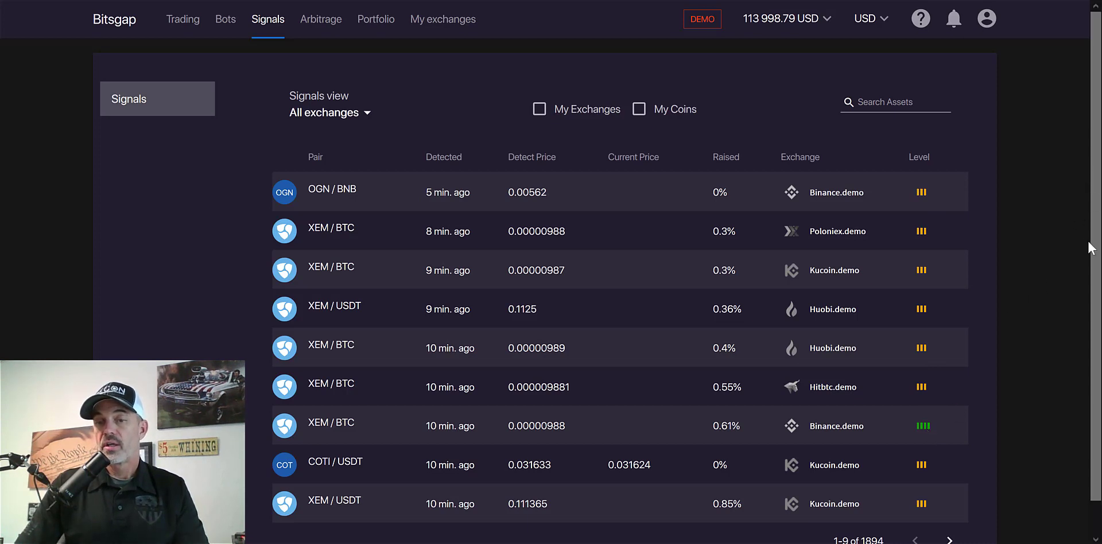
Sort signals by Level with strongest first and open the XEM / BTC chart
{"action": "scroll", "coordinate": [1091, 275], "scroll_direction": "down", "scroll_amount": 2}
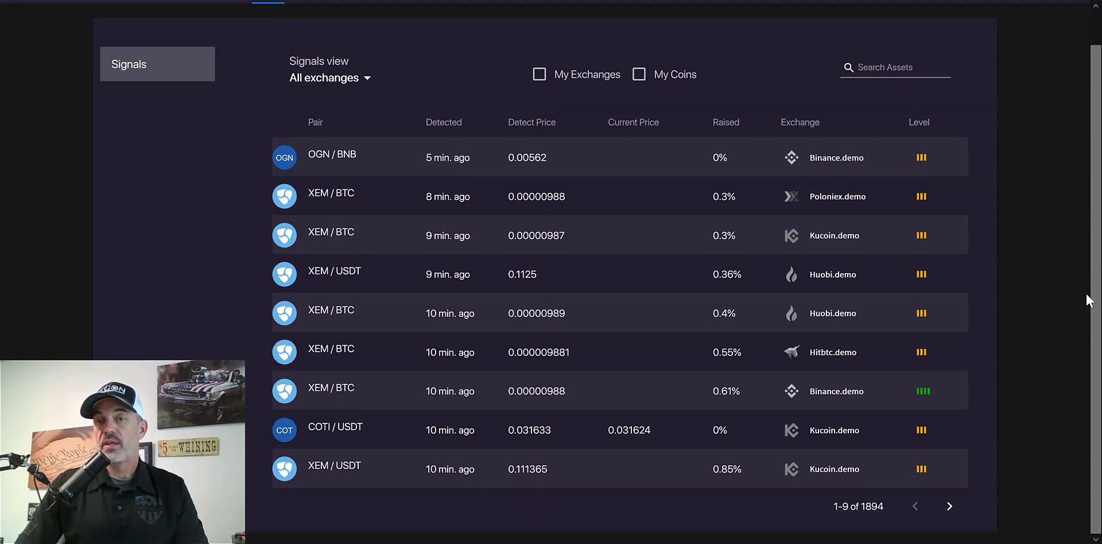
{"action": "left_click", "coordinate": [921, 123]}
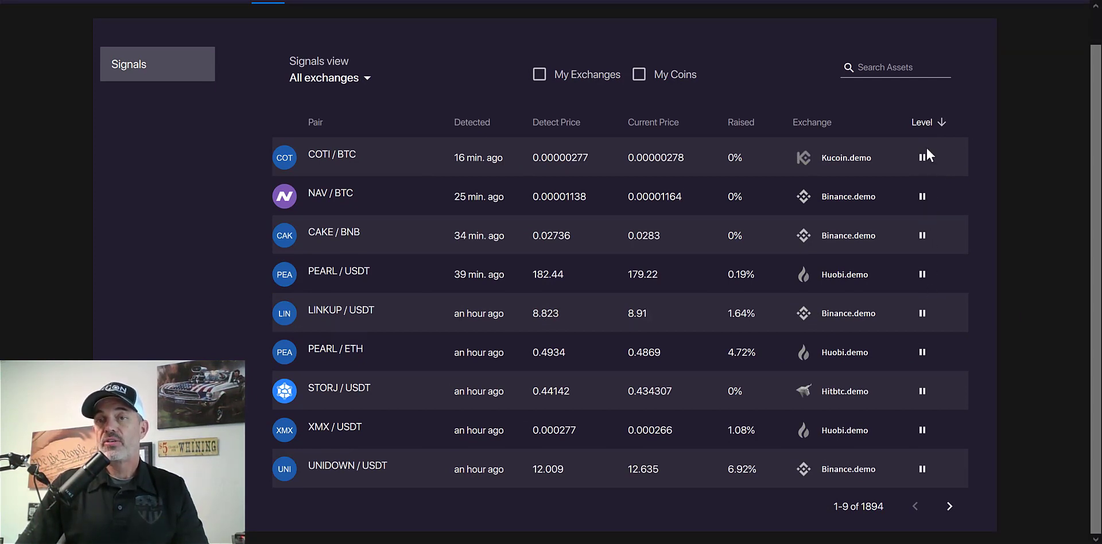
{"action": "left_click", "coordinate": [927, 124]}
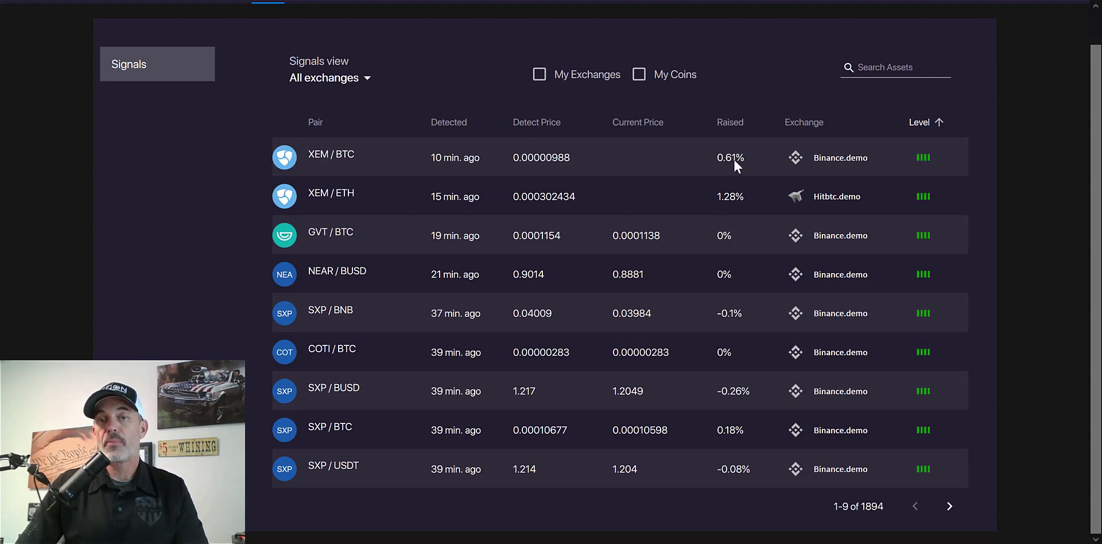
{"action": "left_click", "coordinate": [285, 165]}
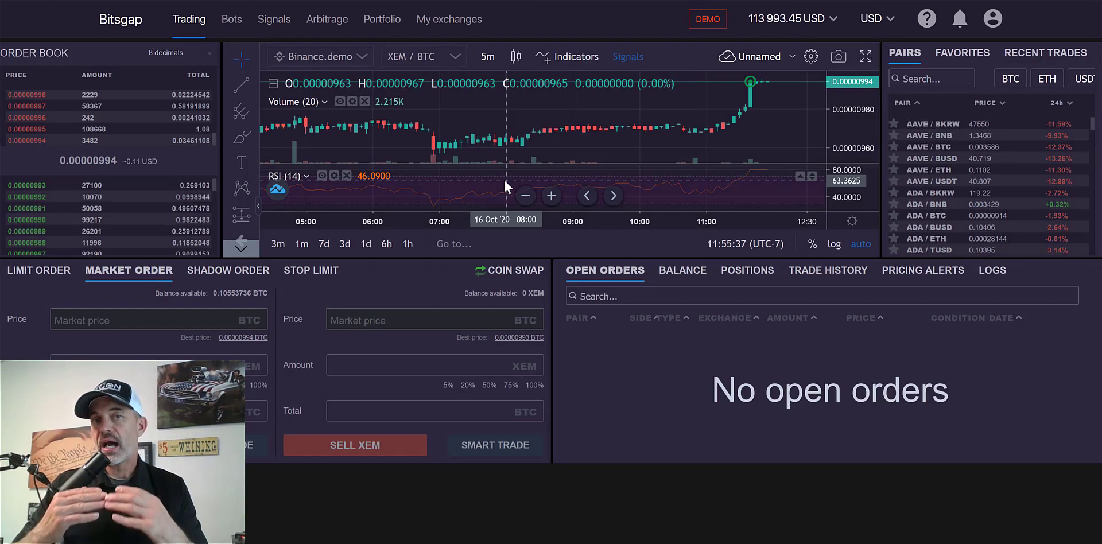
Go back from the XEM / BTC chart to the Signals list
{"action": "left_click", "coordinate": [273, 23]}
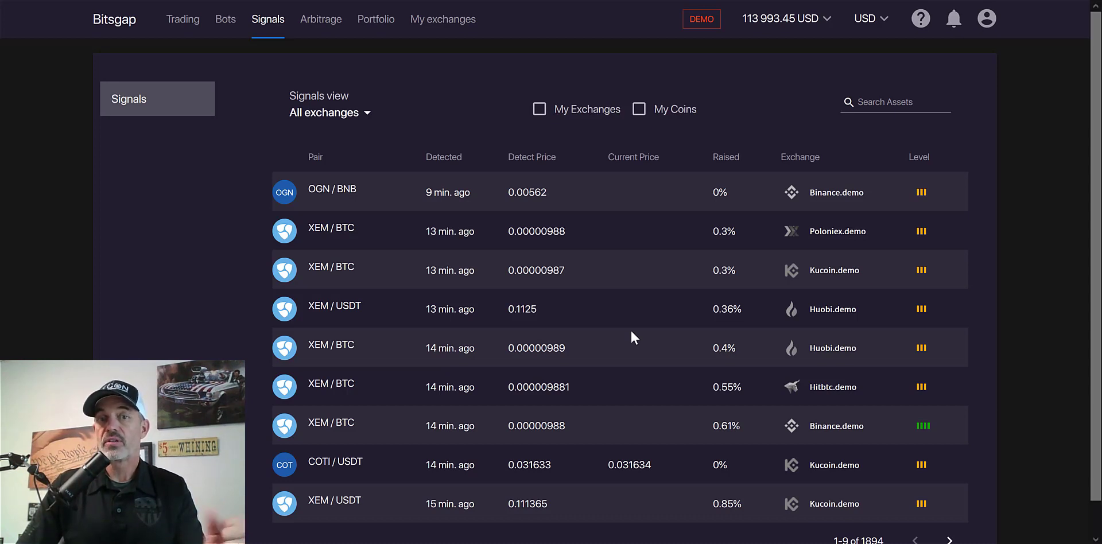
Sort signals by Raised so POL / USDT at 36.91% leads the list
{"action": "left_click", "coordinate": [727, 158]}
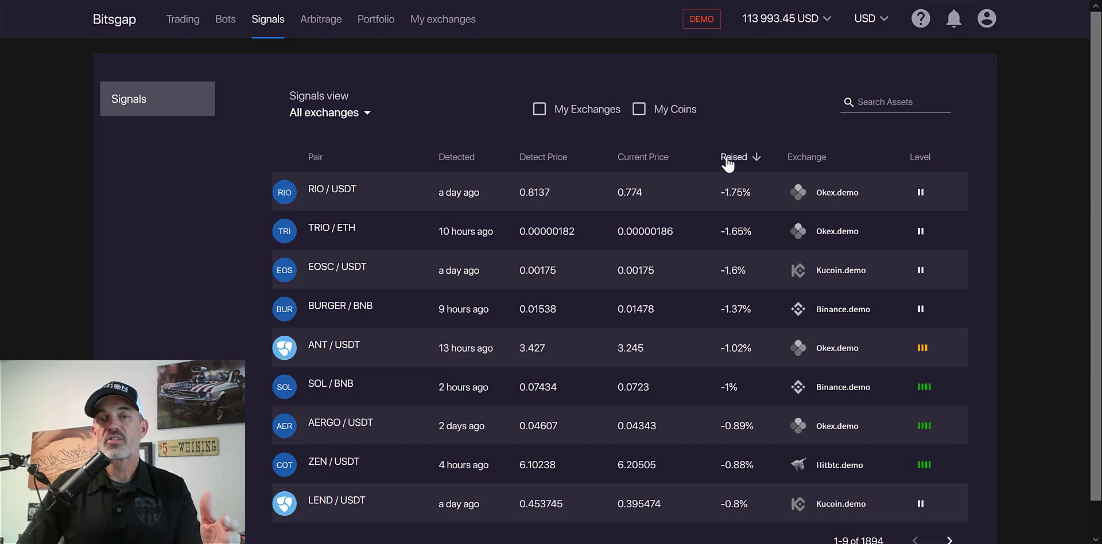
{"action": "left_click", "coordinate": [734, 163]}
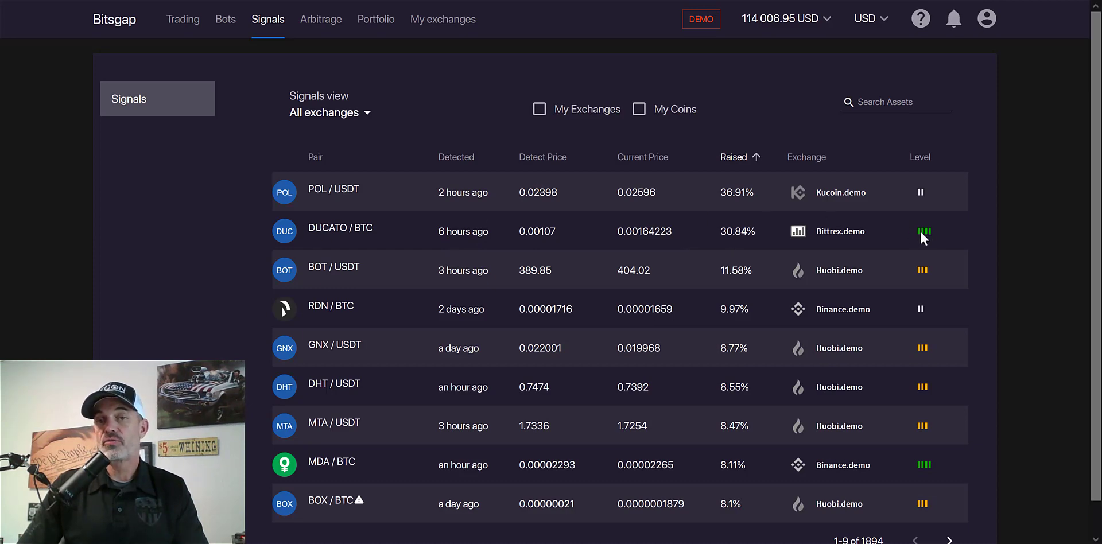
Open DUCATO / BTC full-screen and start a price measurement at 0.00113582
{"action": "left_click", "coordinate": [294, 232]}
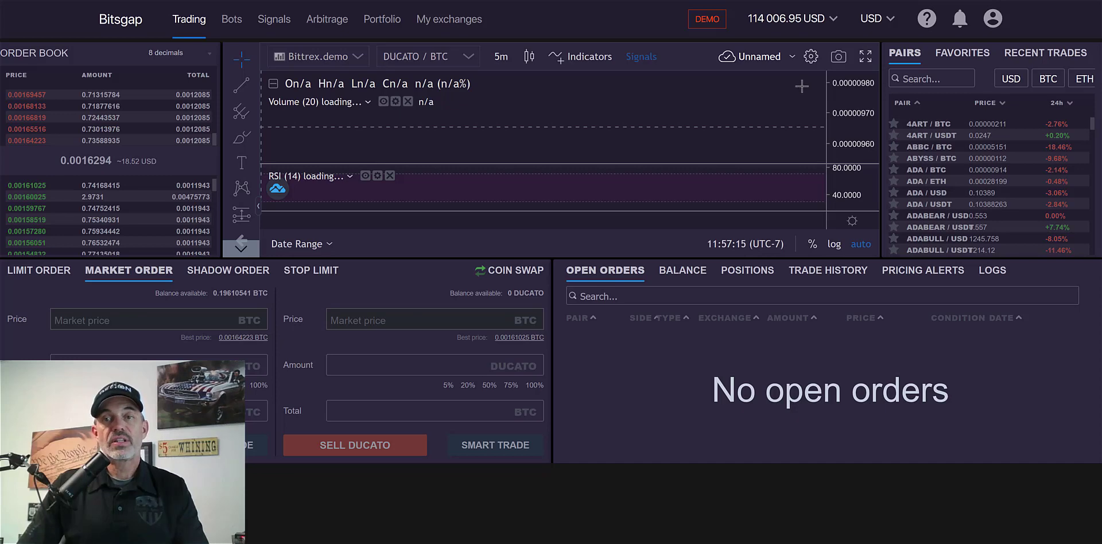
{"action": "left_click", "coordinate": [866, 52]}
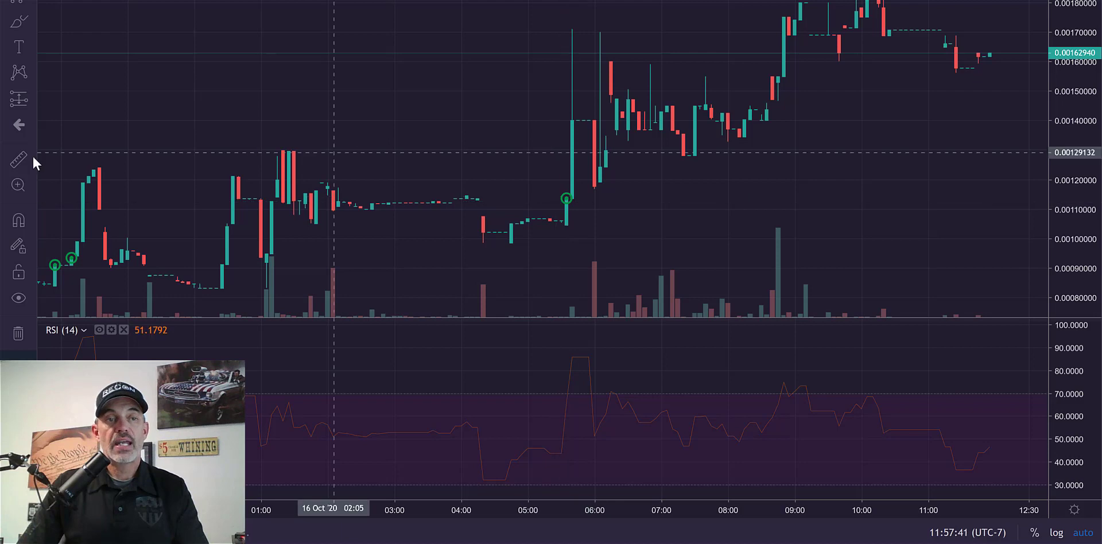
{"action": "left_click", "coordinate": [581, 194]}
Complete the 0.00054184 (47.71%) price-range measurement on the DUCATO / BTC chart, then clear it
{"action": "scroll", "coordinate": [579, 40], "scroll_direction": "right", "scroll_amount": 3}
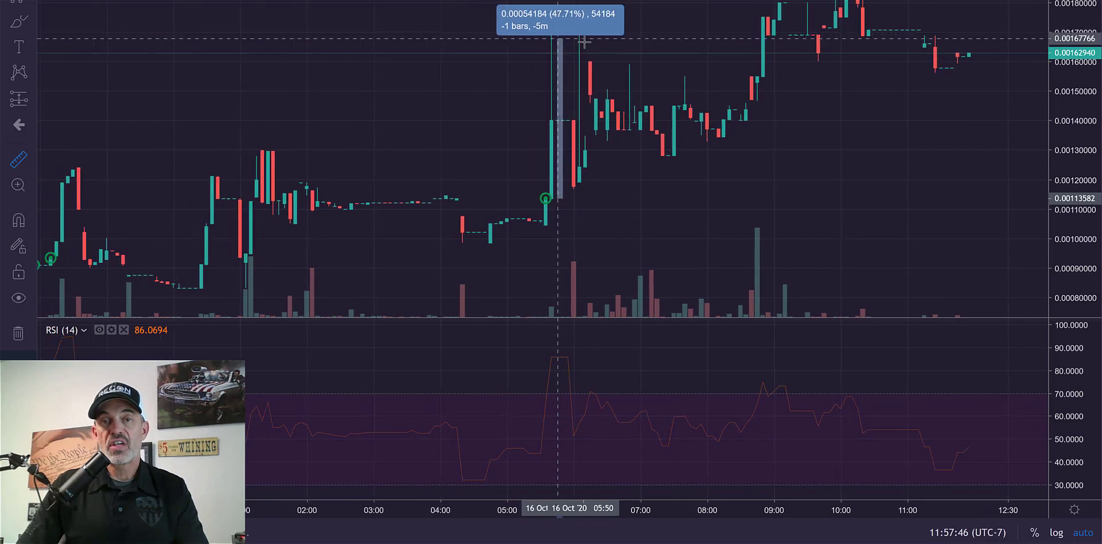
{"action": "scroll", "coordinate": [584, 42], "scroll_direction": "left", "scroll_amount": 3}
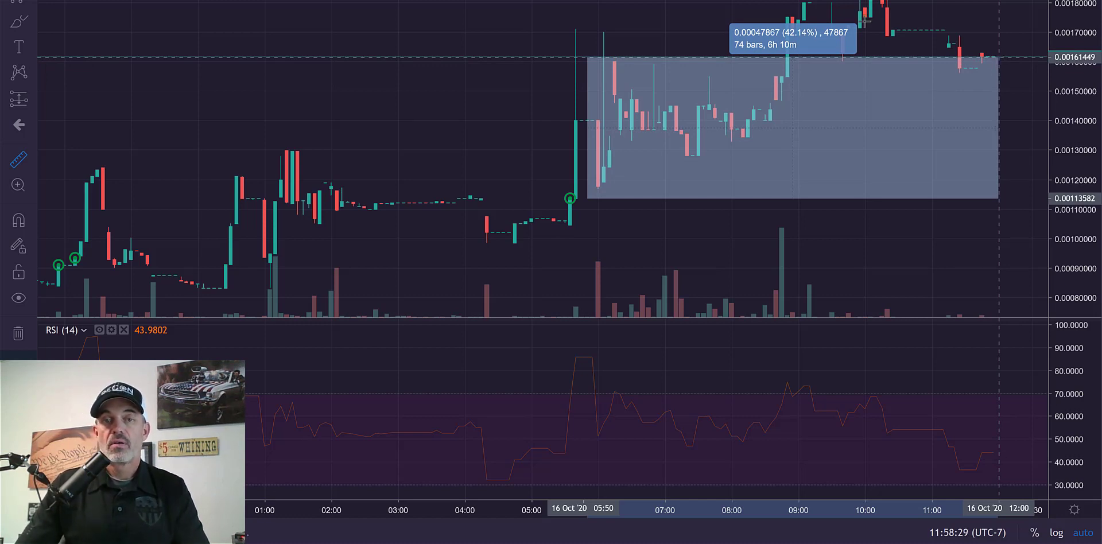
{"action": "left_click", "coordinate": [542, 156]}
{"action": "left_click", "coordinate": [711, 210]}
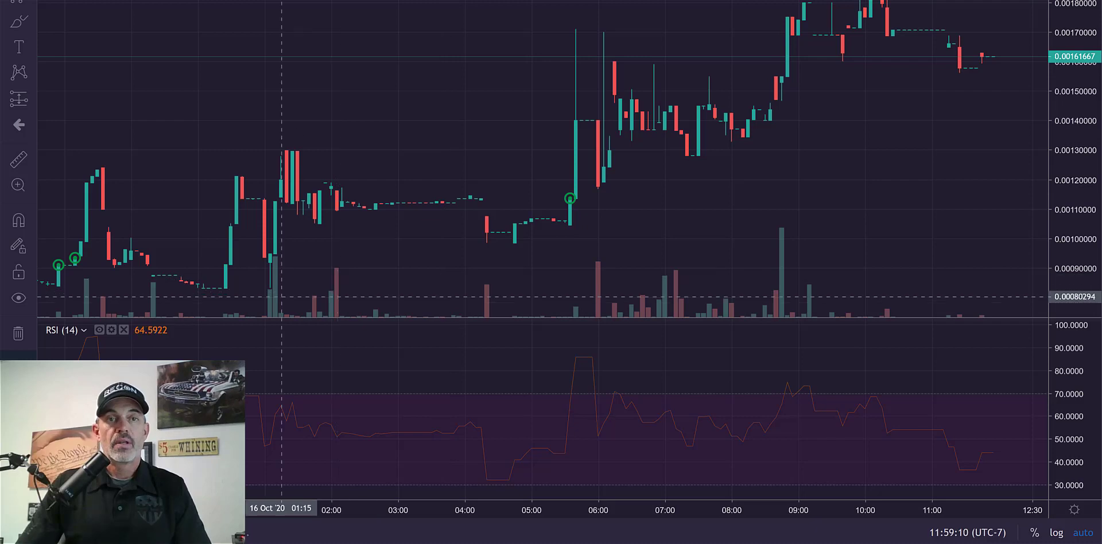
Set the DUCATO / BTC chart timeframe to 1 hour
{"action": "left_click", "coordinate": [315, 2]}
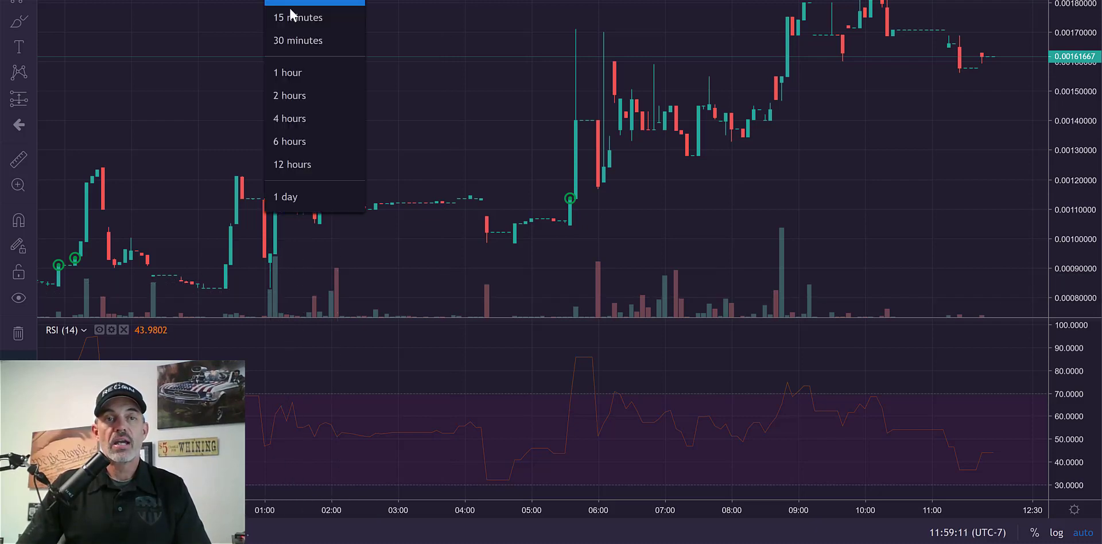
{"action": "left_click", "coordinate": [295, 73]}
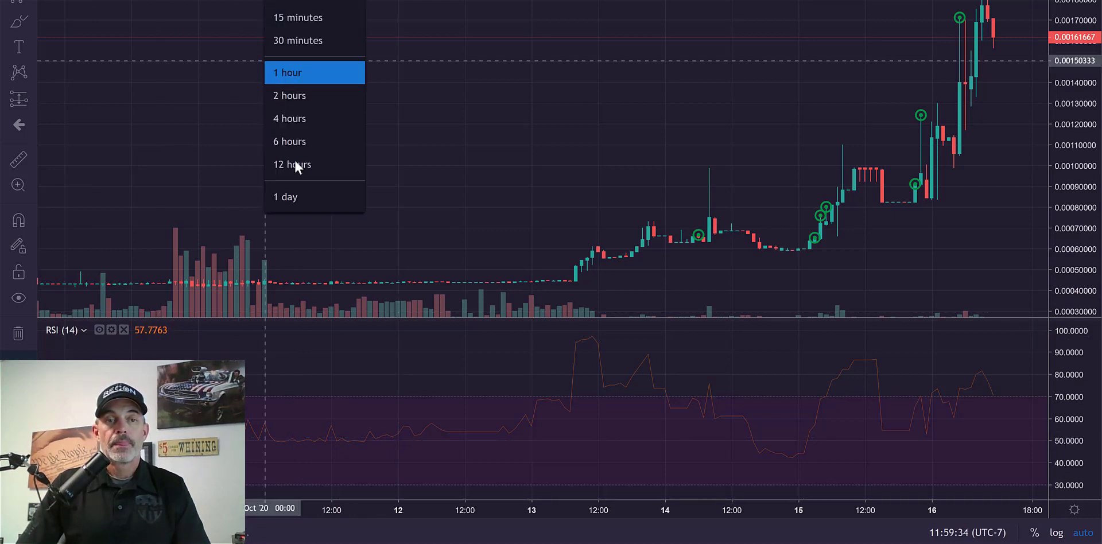
{"action": "left_click", "coordinate": [291, 196]}
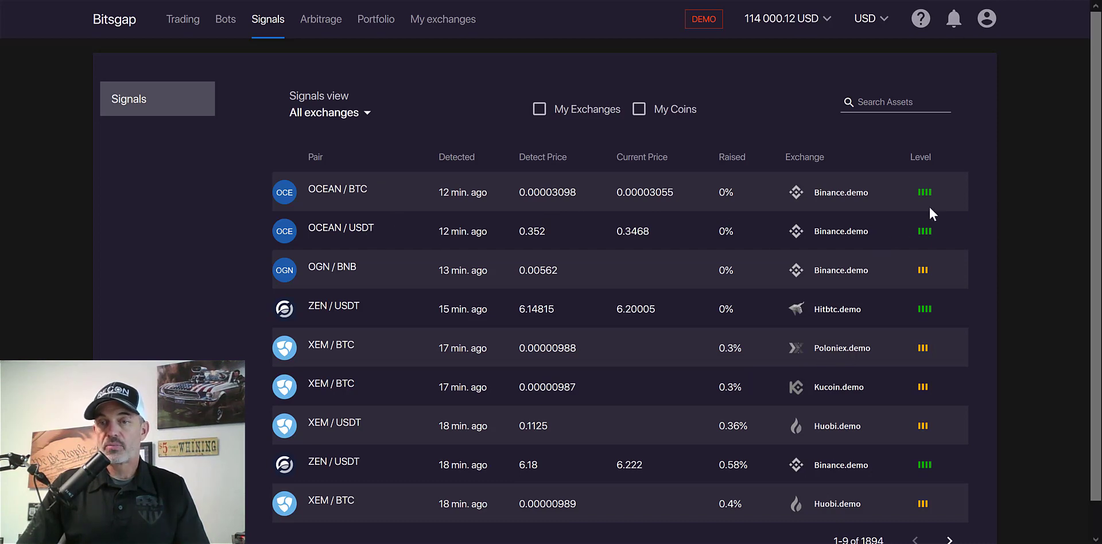
Open the OCEAN / USDT signal's chart in full screen
{"action": "left_click", "coordinate": [287, 235]}
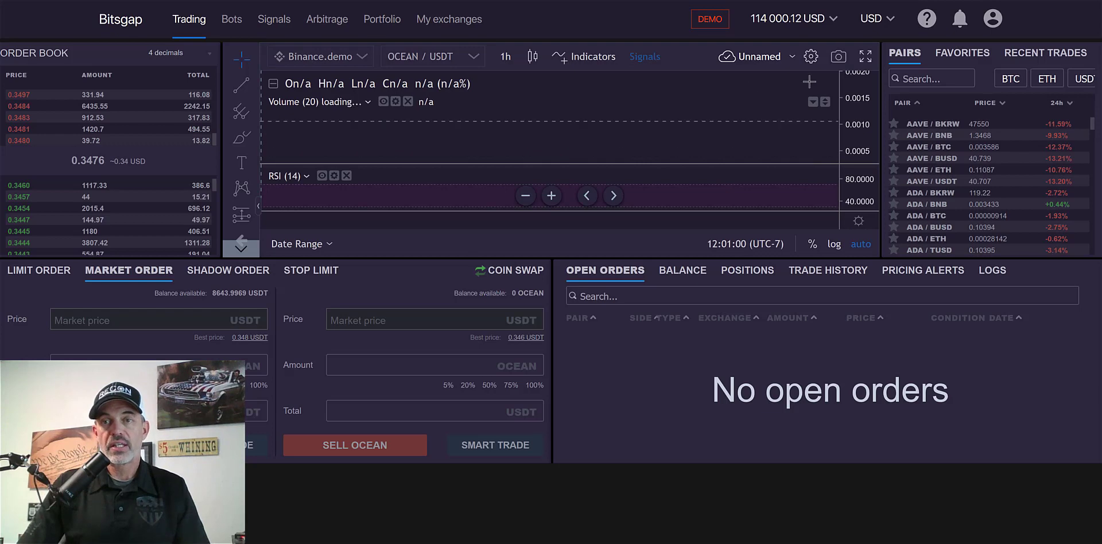
{"action": "left_click", "coordinate": [865, 56]}
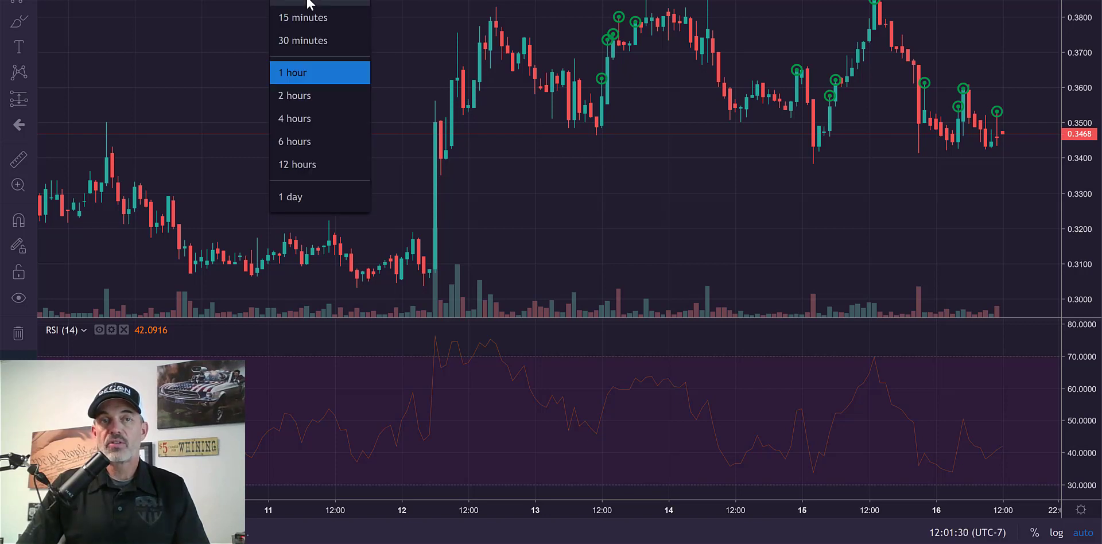
{"action": "left_click", "coordinate": [308, 3]}
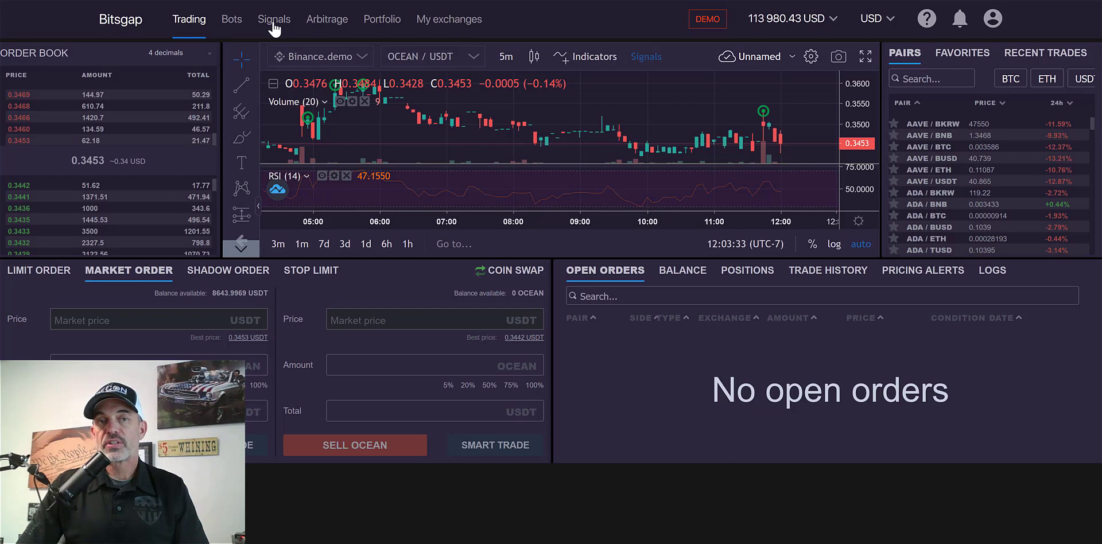
Return to the Signals list and sort it by Raised, Exchange, Level, then Detected newest first
{"action": "left_click", "coordinate": [275, 26]}
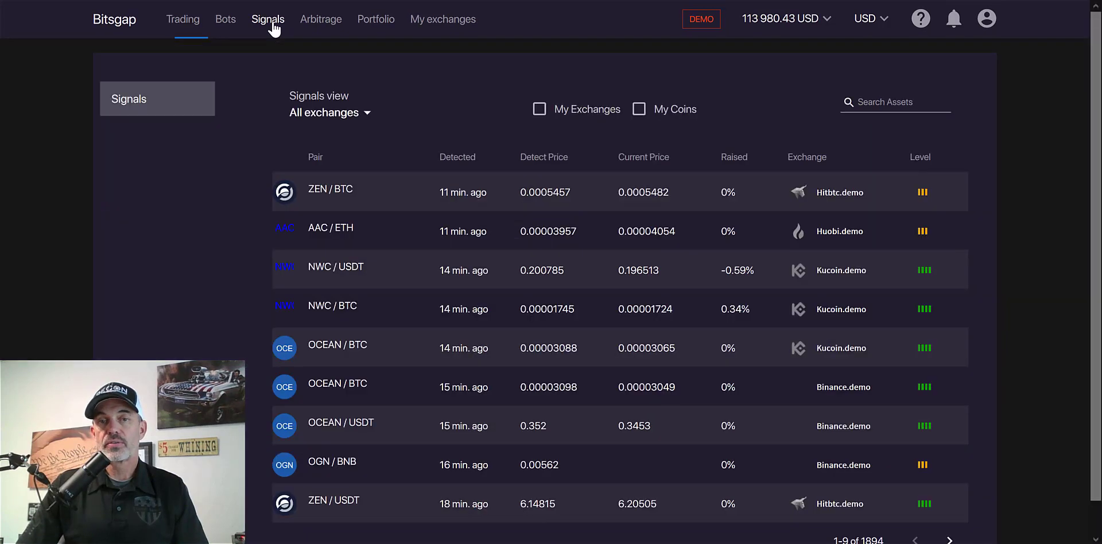
{"action": "left_click", "coordinate": [730, 159]}
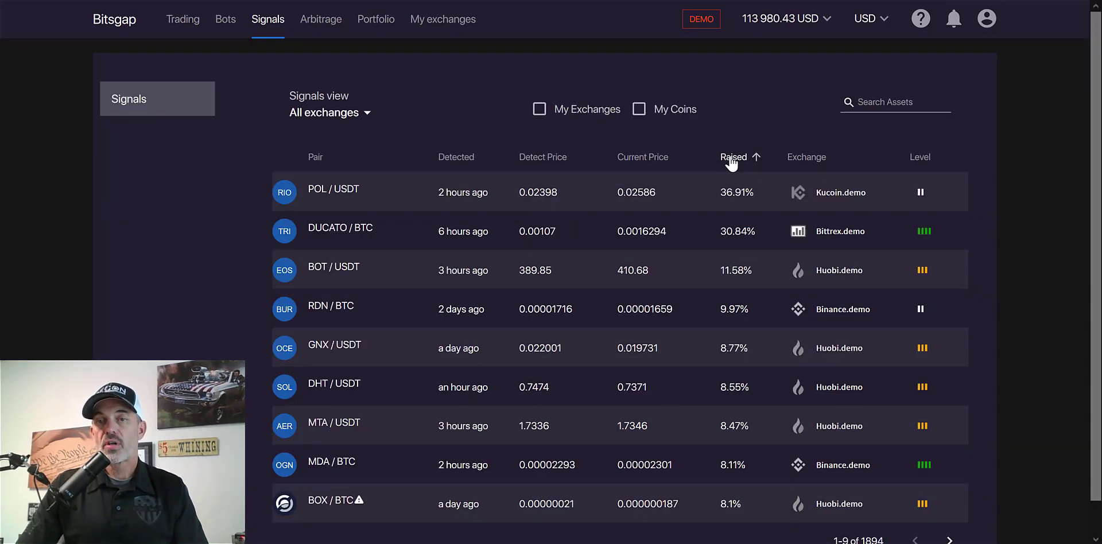
{"action": "left_click", "coordinate": [804, 162]}
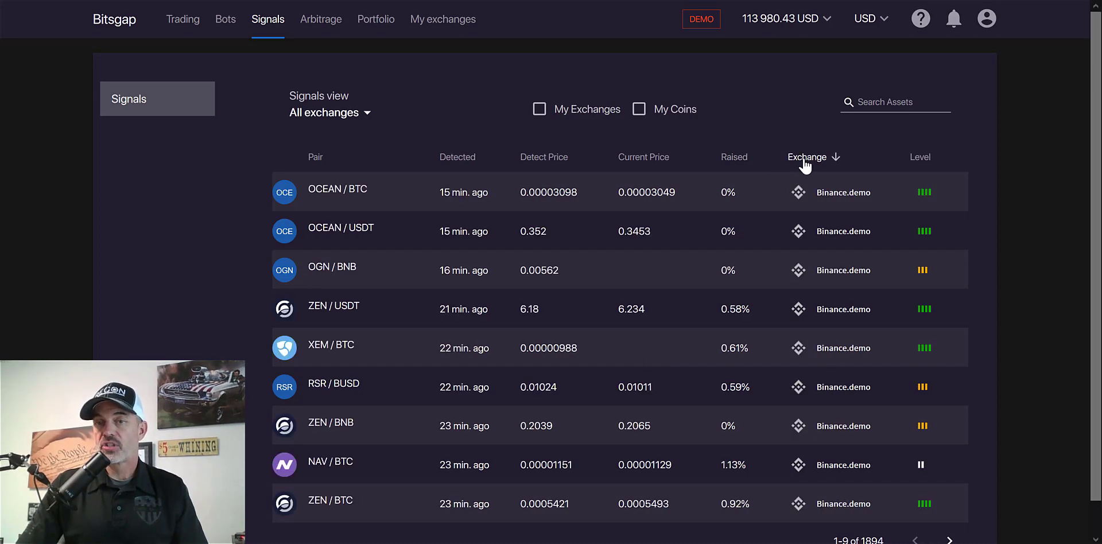
{"action": "left_click", "coordinate": [924, 164]}
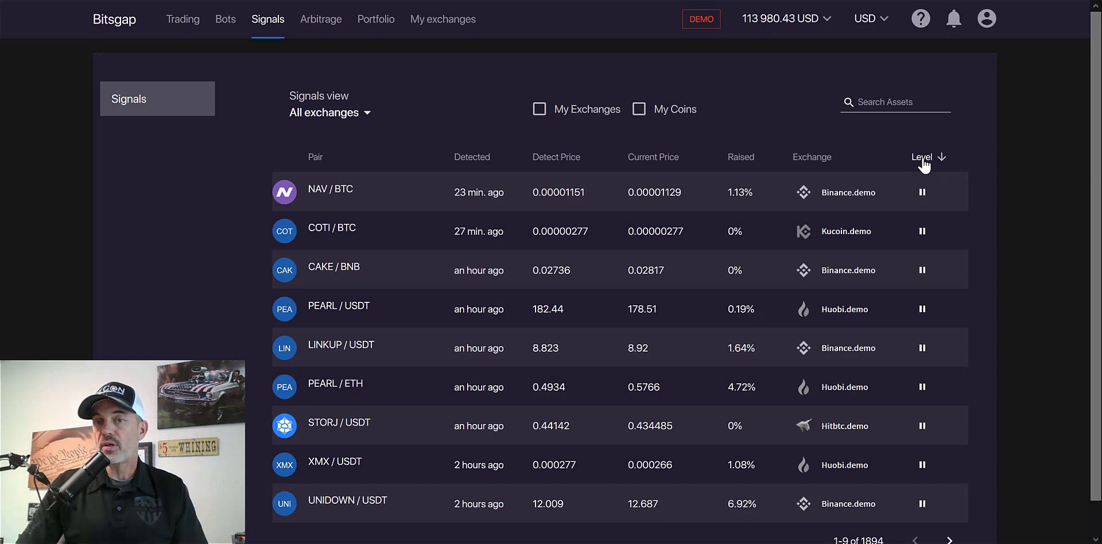
{"action": "left_click", "coordinate": [924, 164]}
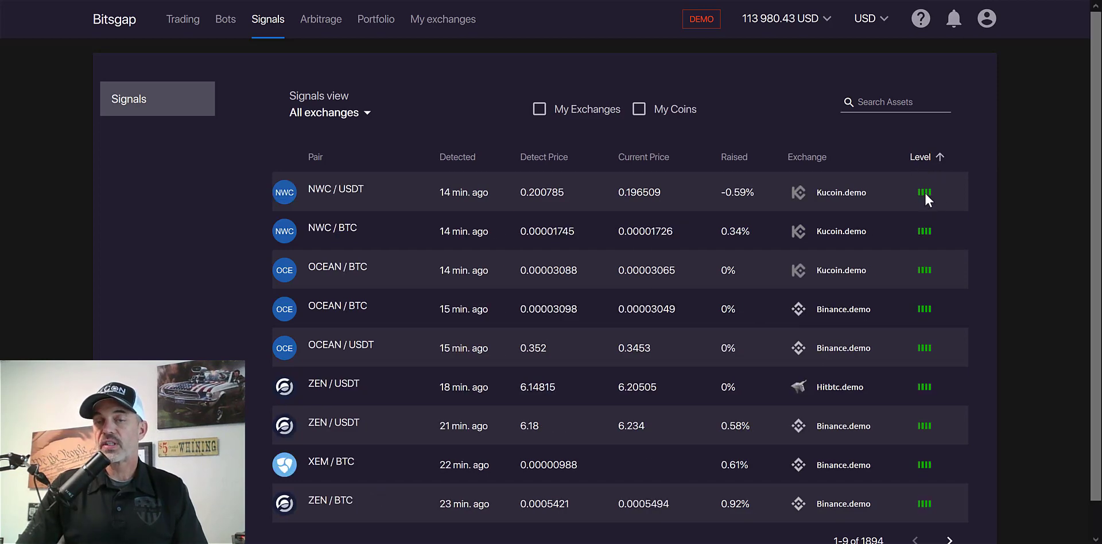
{"action": "left_click", "coordinate": [457, 158]}
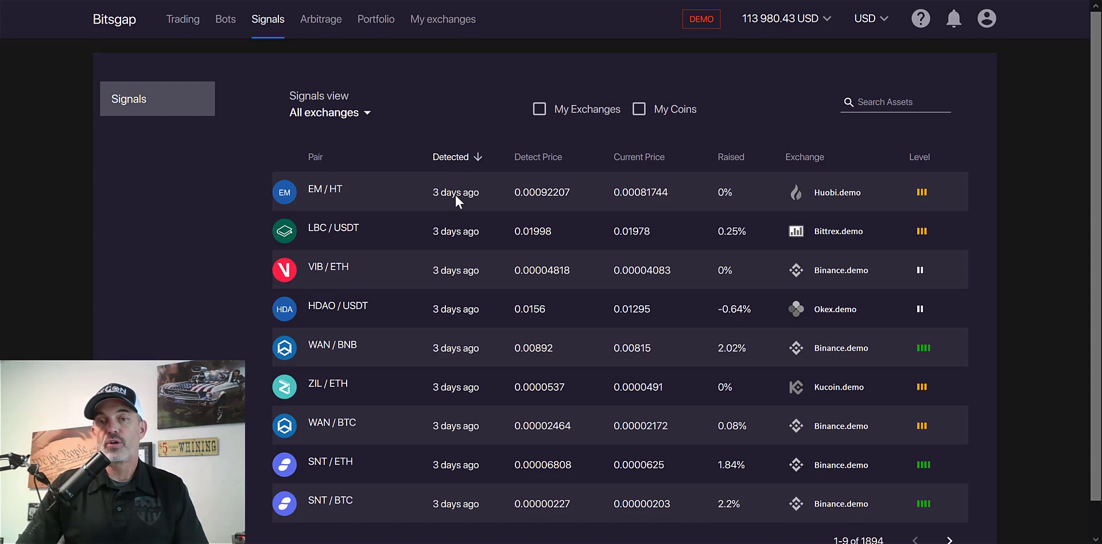
{"action": "left_click", "coordinate": [461, 161]}
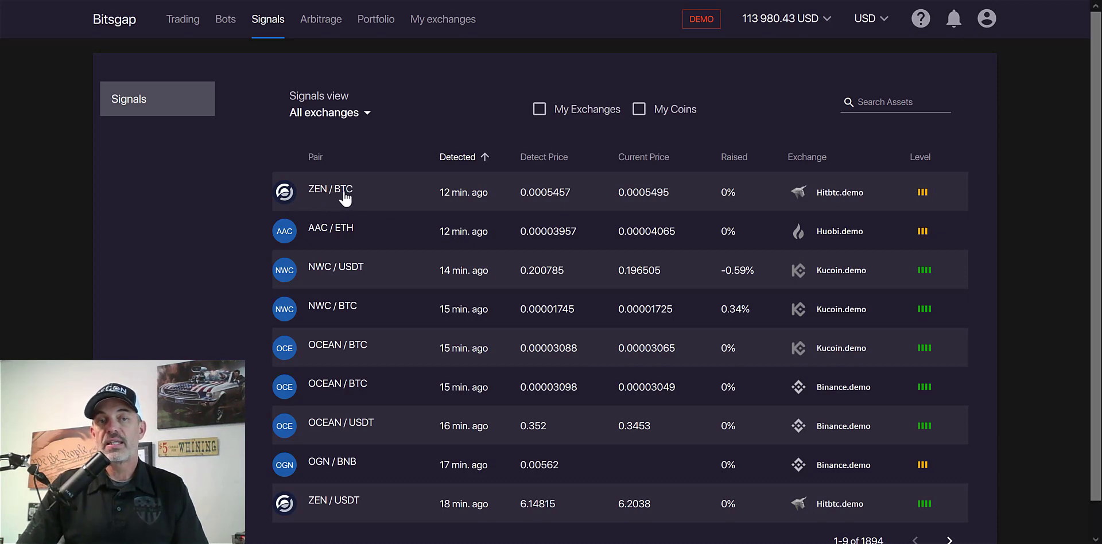
Open the ZEN/BTC Hitbtc.demo signal on its trading chart and expand the chart to full screen
{"action": "left_click", "coordinate": [836, 190]}
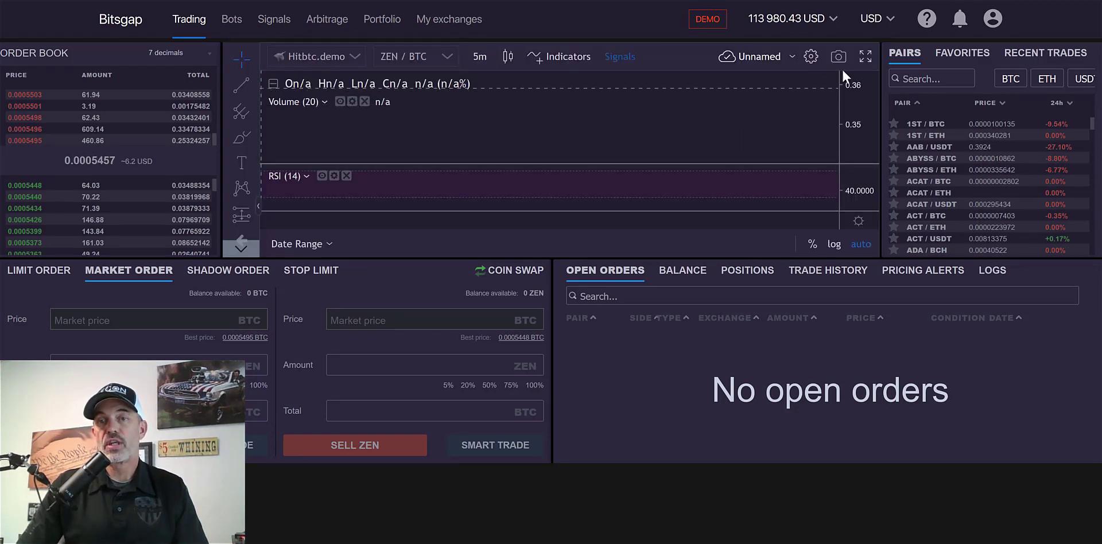
{"action": "left_click", "coordinate": [862, 56]}
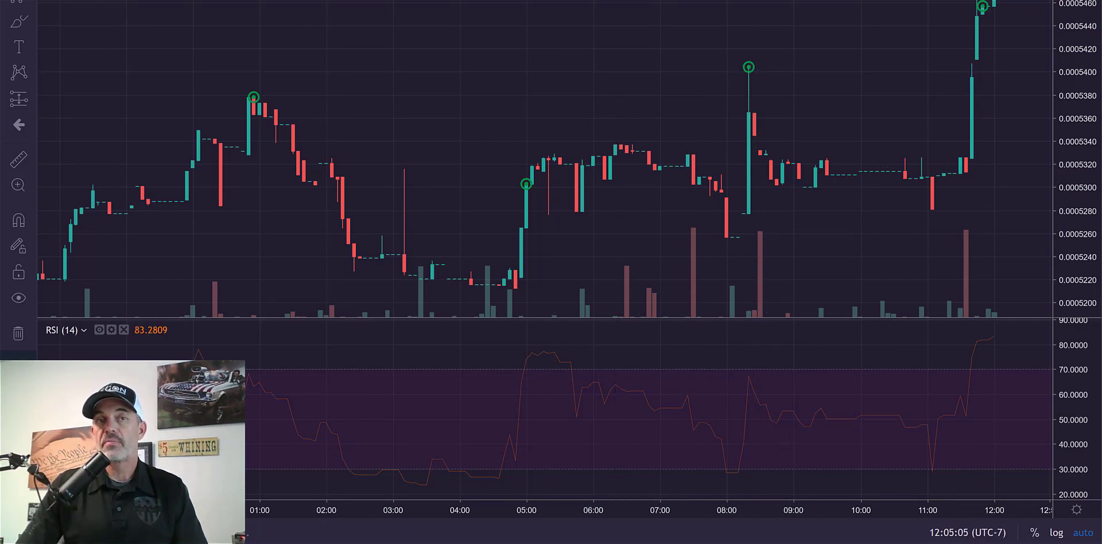
Open and dismiss the chart's timeframe choices, keeping the 5-minute interval
{"action": "left_click", "coordinate": [281, 2]}
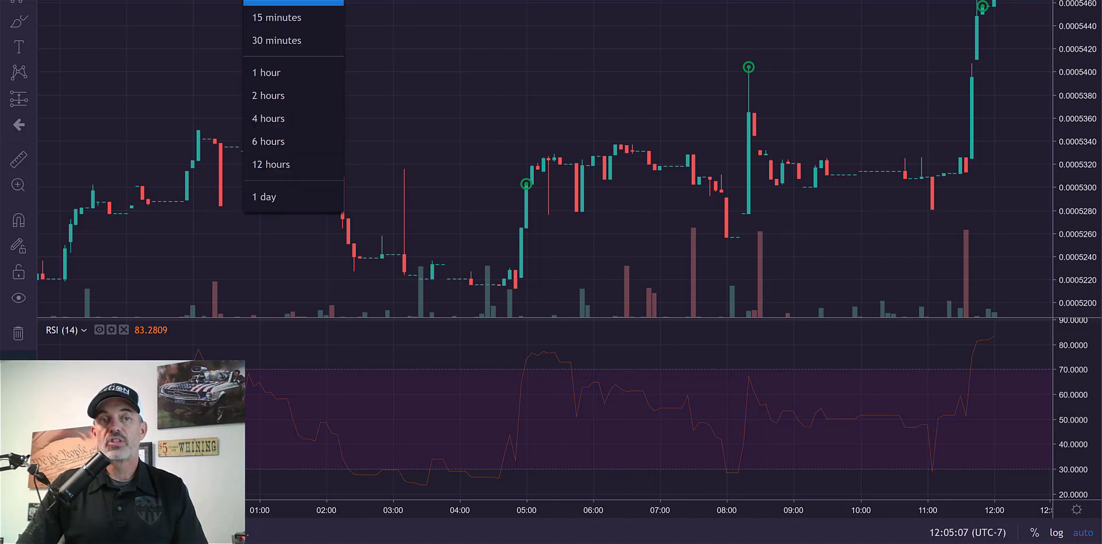
{"action": "left_click", "coordinate": [280, 70]}
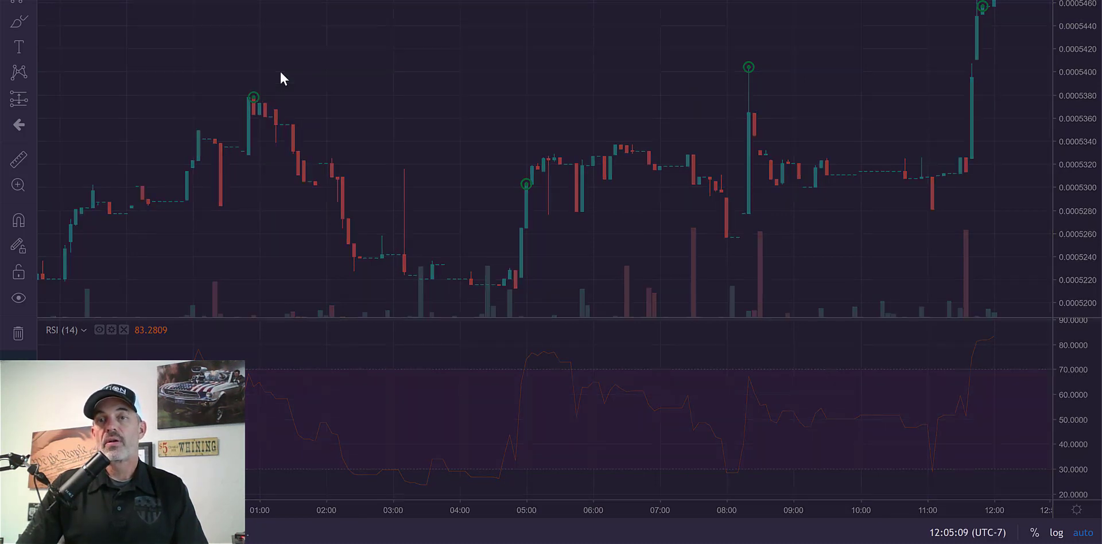